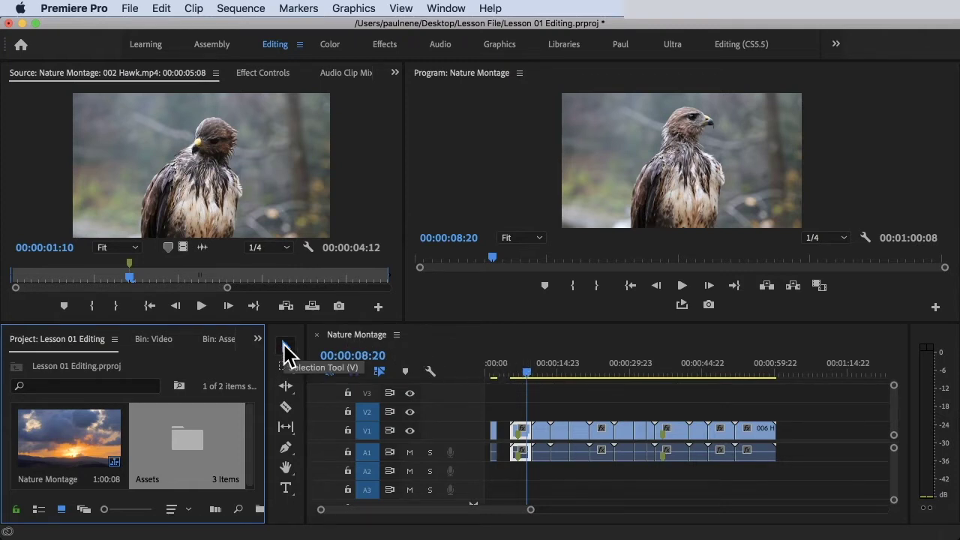
# Switch to the Selection Tool for selecting and moving timeline clips.
pyautogui.click(284, 347)
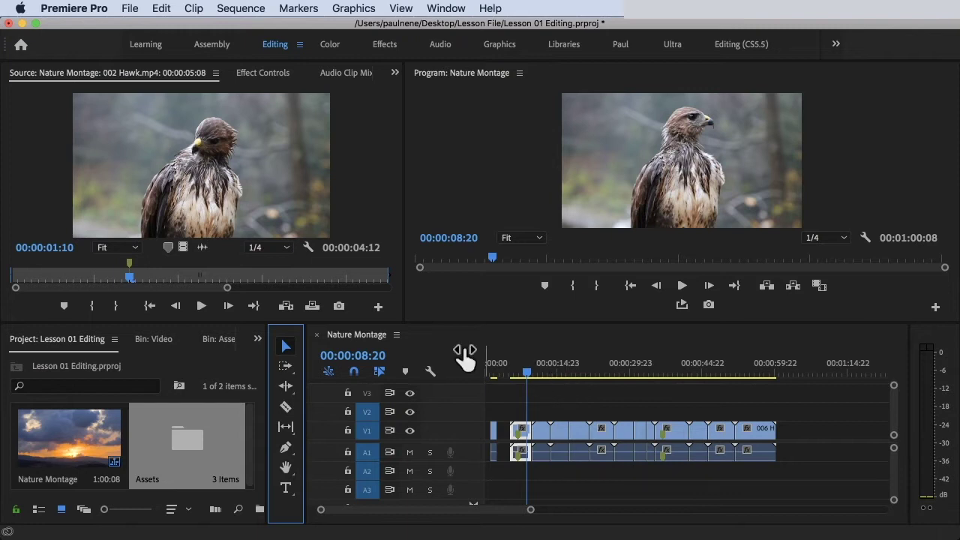
# Make the Nature Montage timeline active and nudge the playhead back from the hawk shot.
pyautogui.click(501, 174)
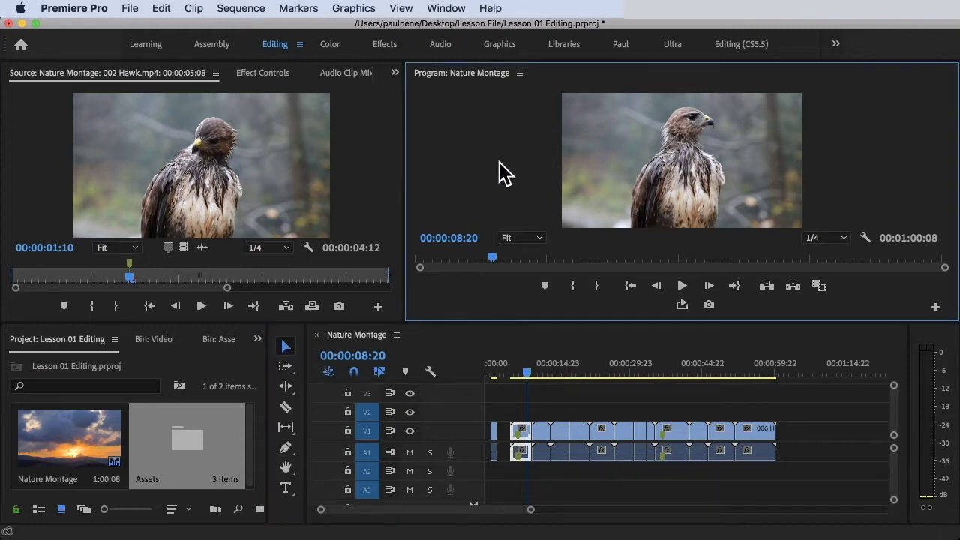
pyautogui.click(531, 358)
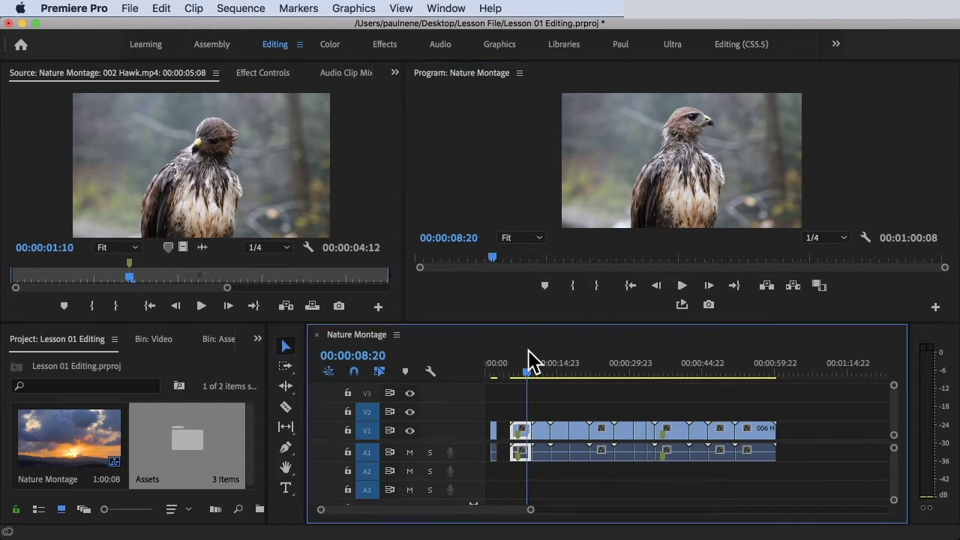
pyautogui.press('Left')
pyautogui.press('Left')
pyautogui.press('Left')
pyautogui.press('Left')
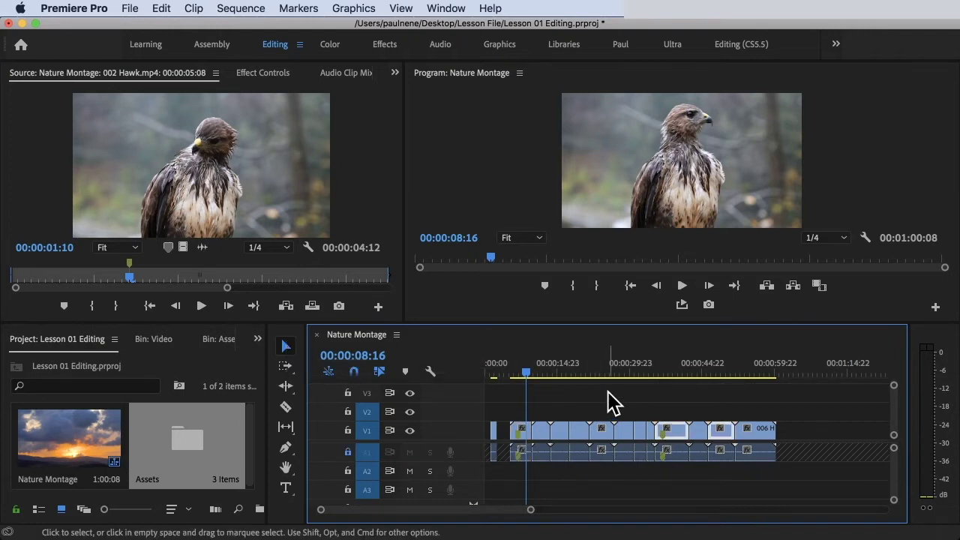
pyautogui.click(653, 391)
pyautogui.moveTo(527, 373); pyautogui.dragTo(610, 379)
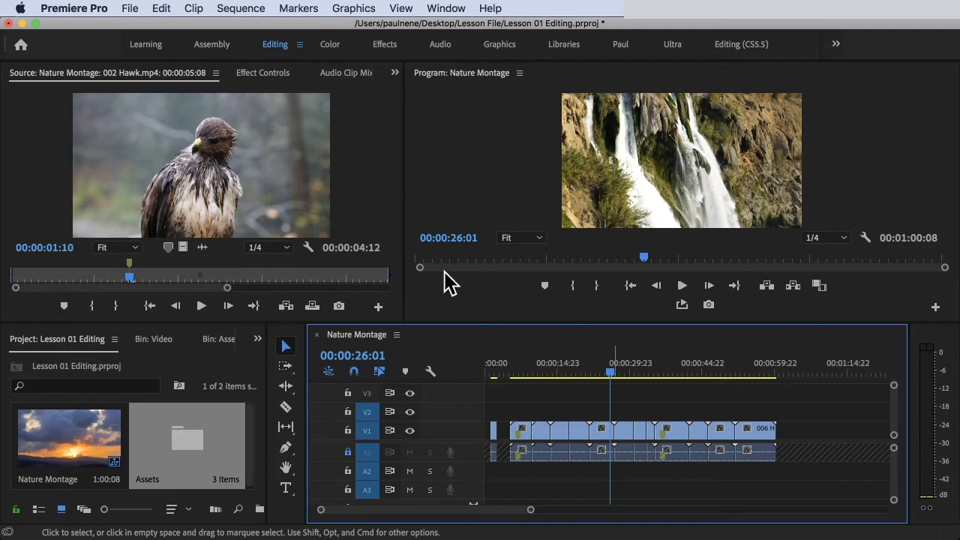
pyautogui.click(286, 348)
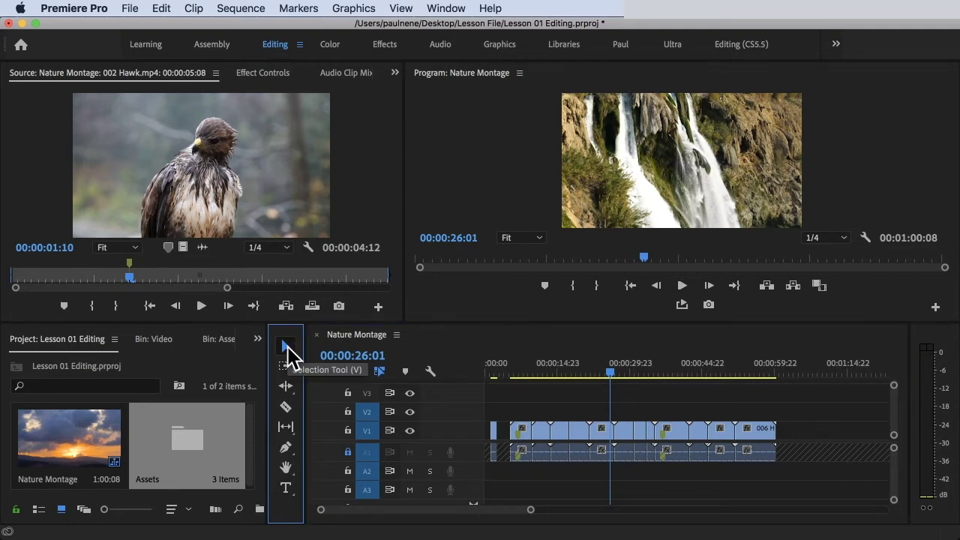
pyautogui.click(624, 434)
pyautogui.keyDown('shift'); pyautogui.click(677, 431); pyautogui.keyUp('shift')
pyautogui.keyDown('shift'); pyautogui.click(725, 444); pyautogui.keyUp('shift')
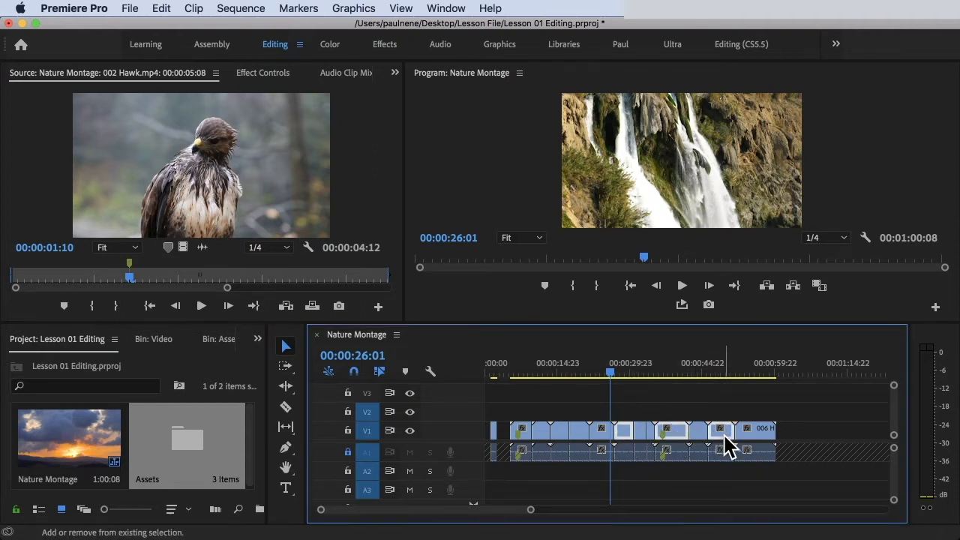
pyautogui.keyDown('shift'); pyautogui.click(759, 439); pyautogui.keyUp('shift')
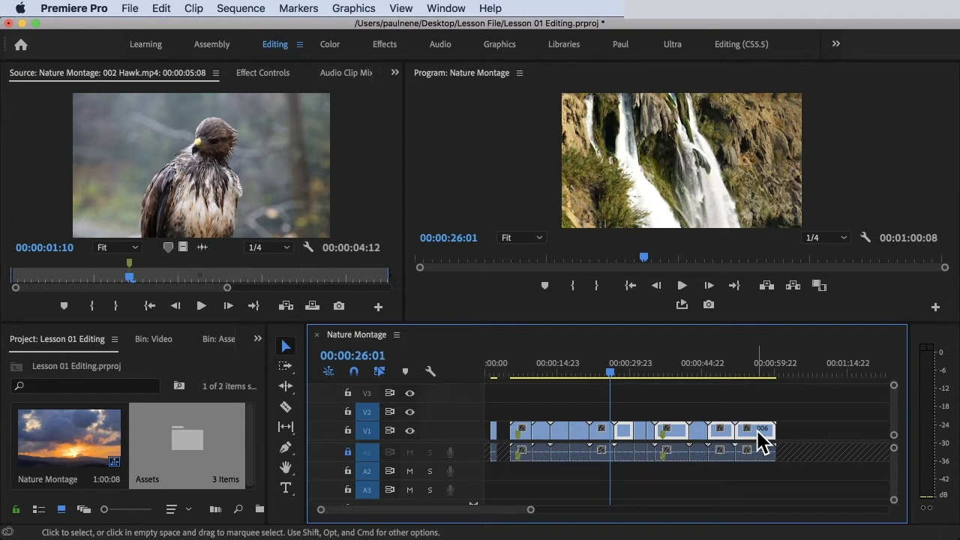
pyautogui.moveTo(762, 442); pyautogui.dragTo(800, 412)
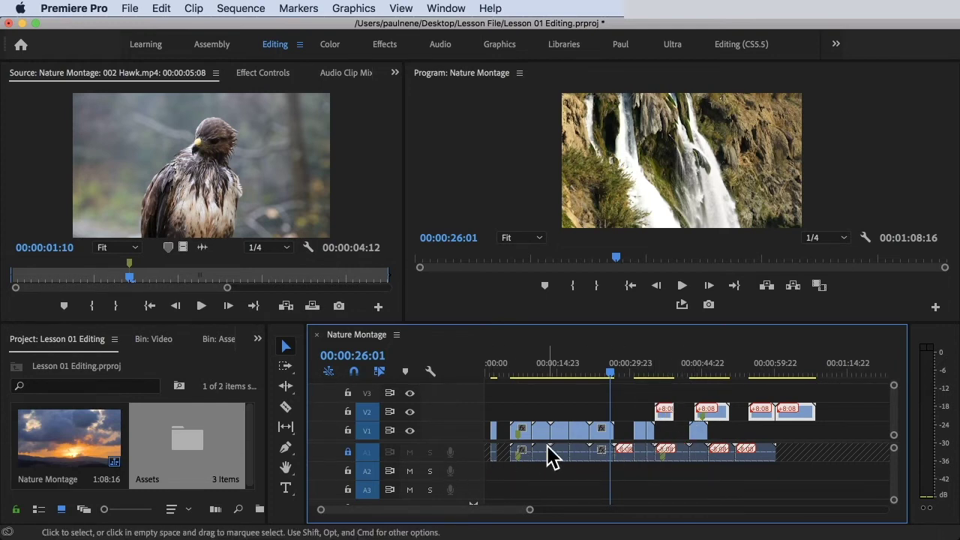
pyautogui.press('super+z')
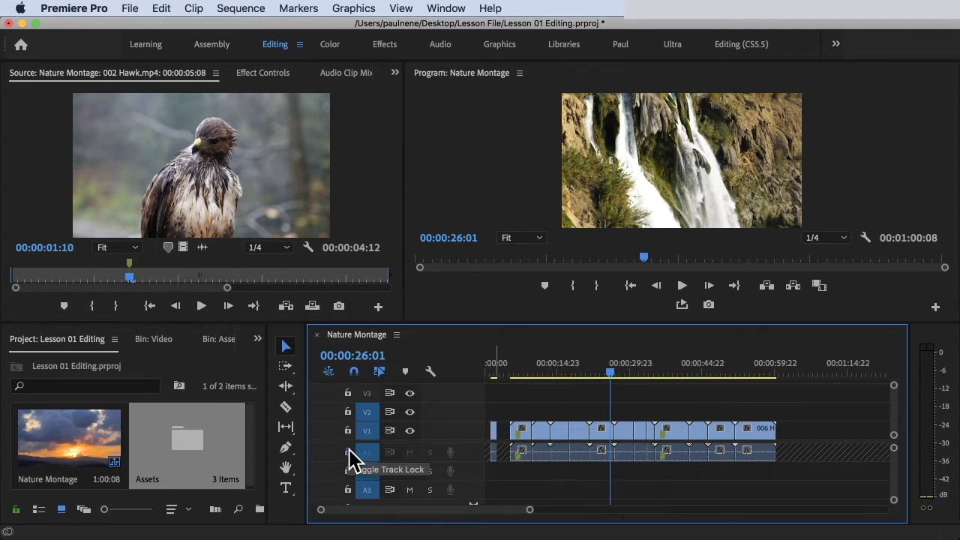
# Unlock A1, drag four selected clips ending with 006 up onto V2, then undo the move.
pyautogui.click(348, 452)
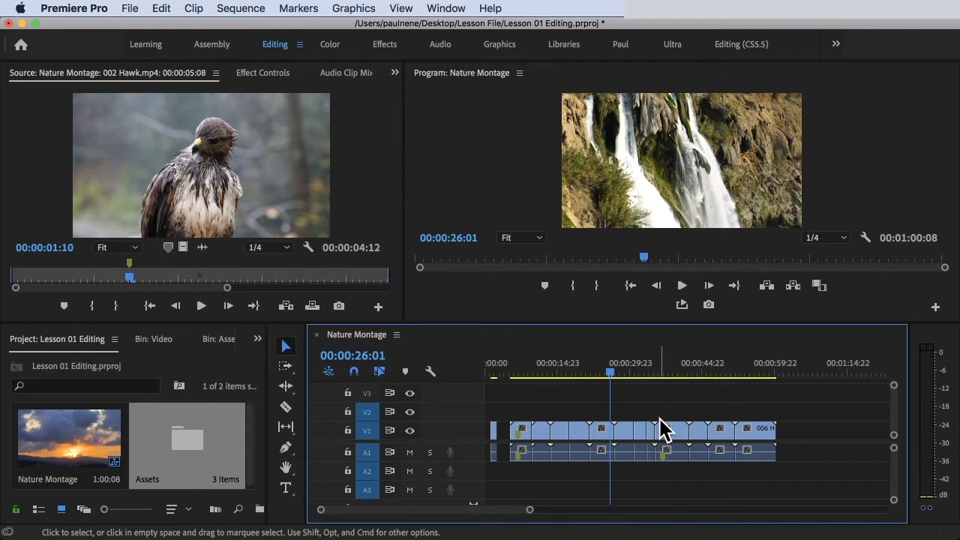
pyautogui.click(622, 429)
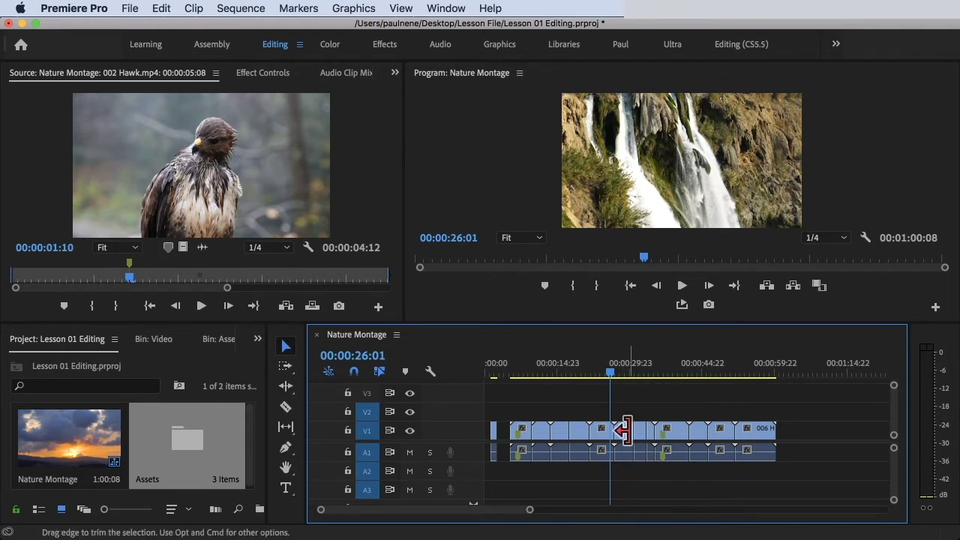
pyautogui.keyDown('shift'); pyautogui.click(675, 442); pyautogui.keyUp('shift')
pyautogui.keyDown('shift'); pyautogui.click(726, 443); pyautogui.keyUp('shift')
pyautogui.keyDown('shift'); pyautogui.click(753, 442); pyautogui.keyUp('shift')
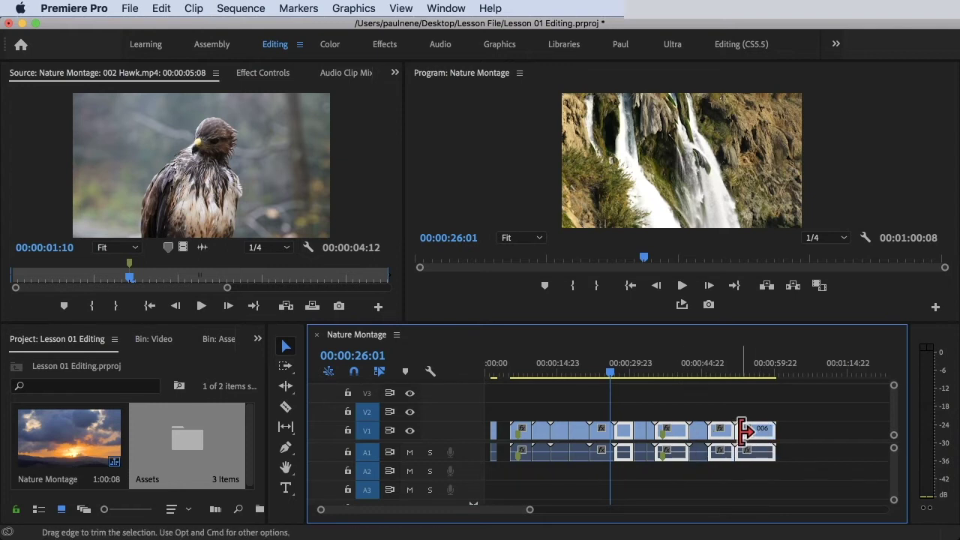
pyautogui.moveTo(753, 442); pyautogui.dragTo(876, 413)
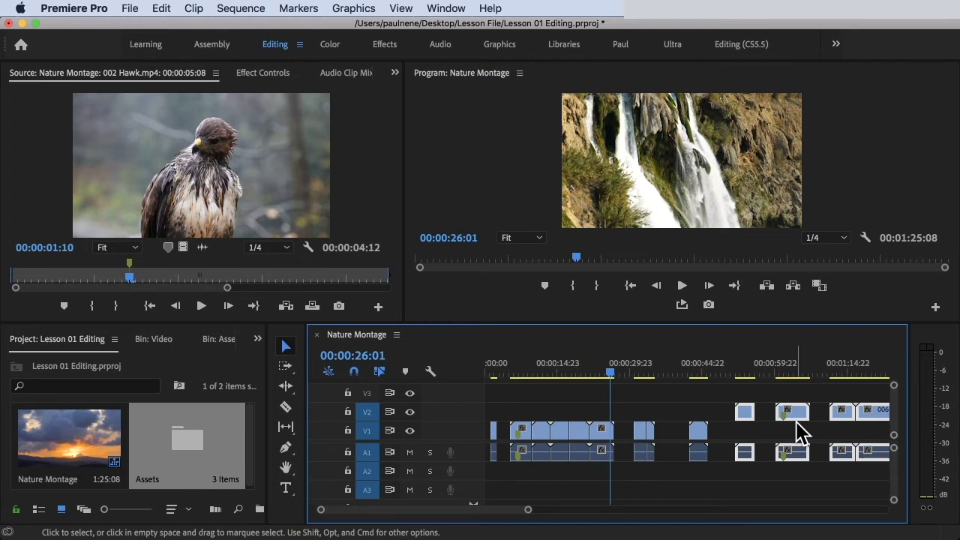
pyautogui.press('super+z')
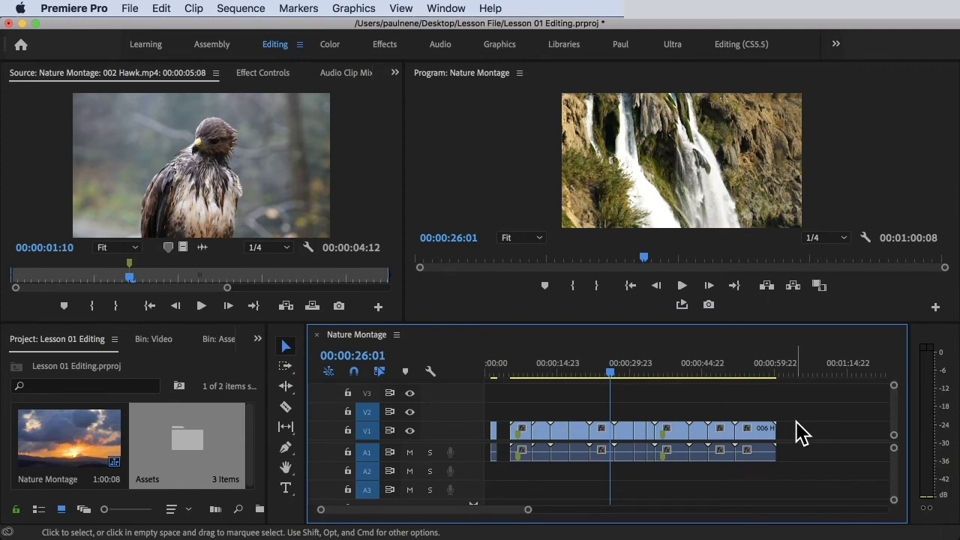
# Select clip 006 at the next edit point, drag it later, then undo.
pyautogui.press('Down')
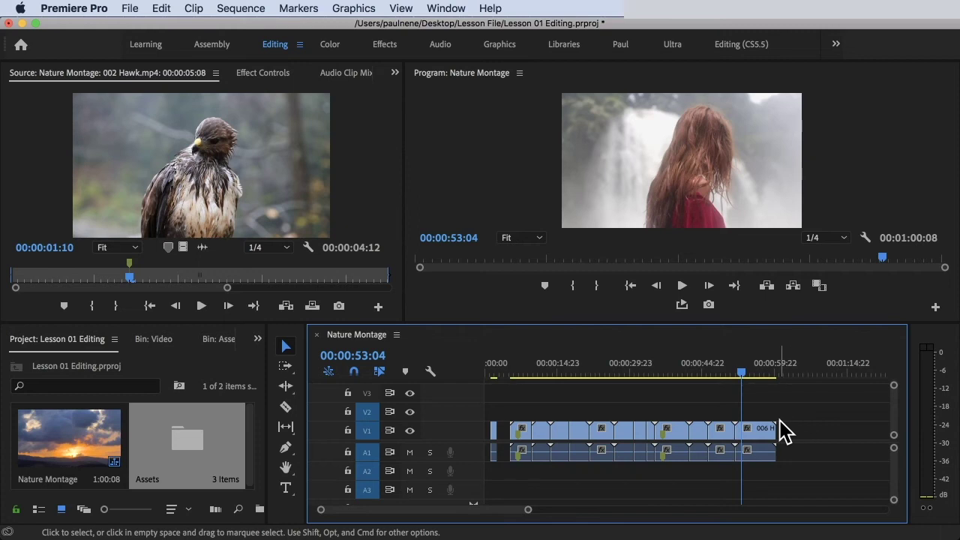
pyautogui.click(751, 434)
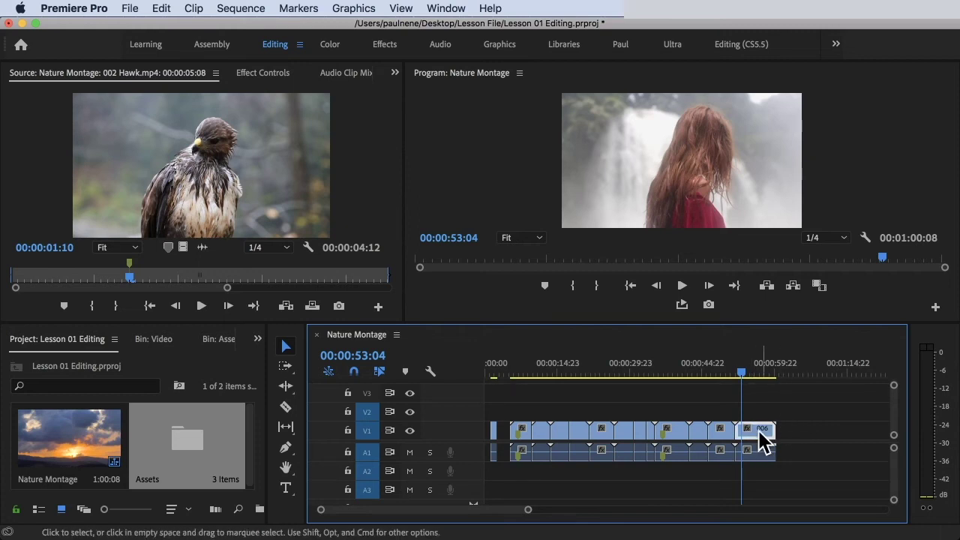
pyautogui.moveTo(760, 435); pyautogui.dragTo(823, 441)
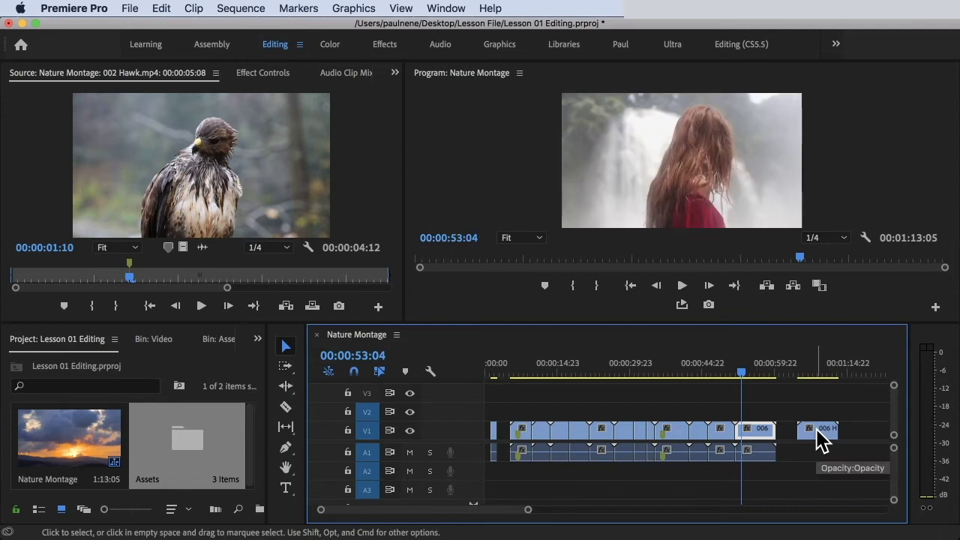
pyautogui.press('super+z')
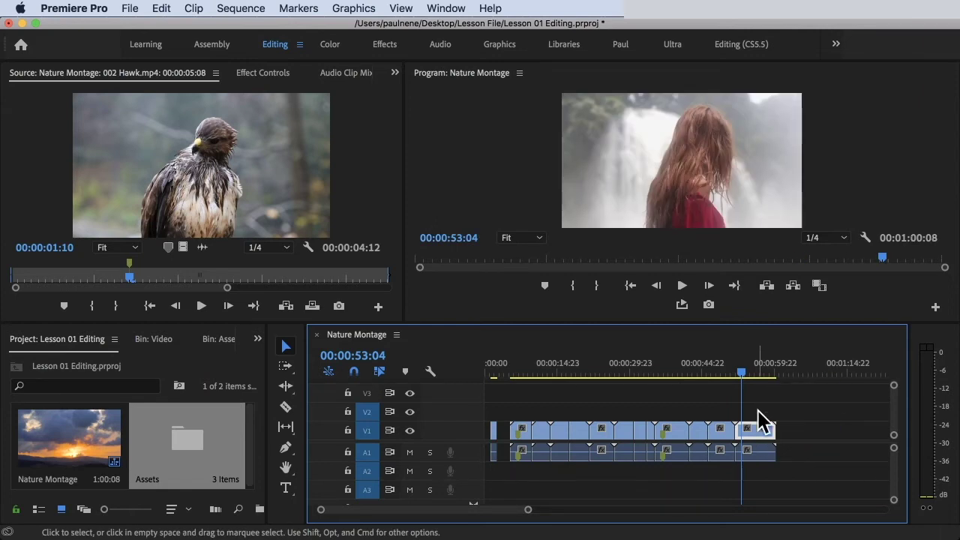
# Shift clip 006 about 13 seconds later, duplicate it onto V2, and delete the 006 copies.
pyautogui.click(747, 431)
pyautogui.moveTo(747, 431); pyautogui.dragTo(814, 431)
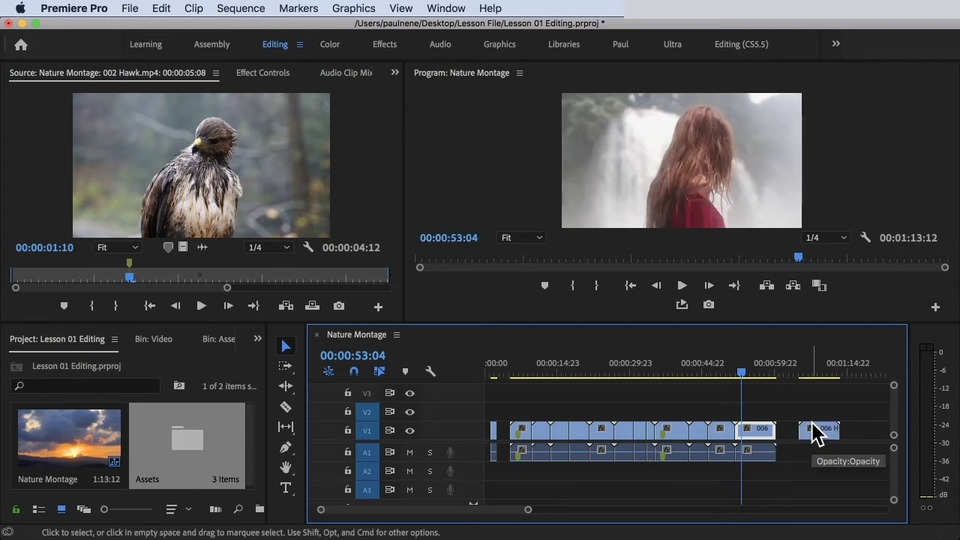
pyautogui.moveTo(742, 373); pyautogui.dragTo(766, 371)
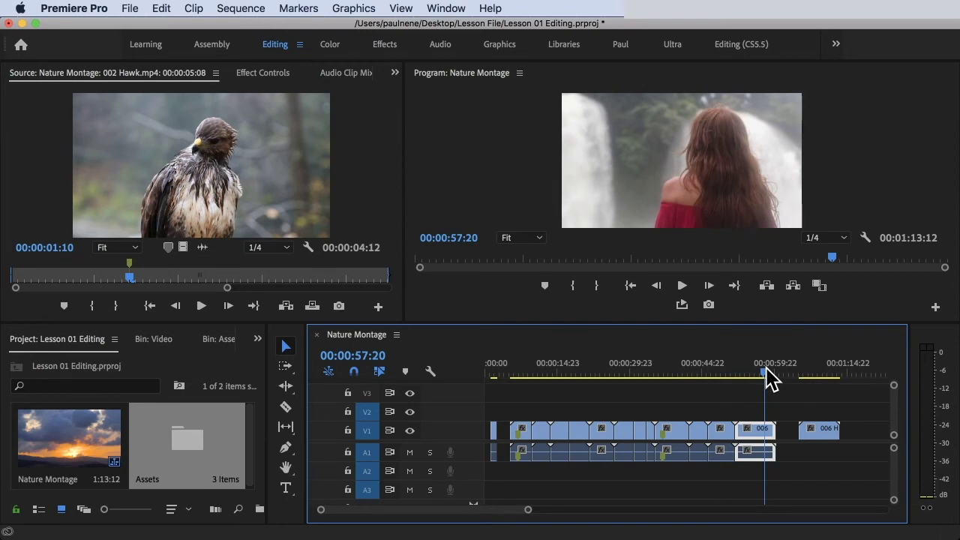
pyautogui.moveTo(810, 429); pyautogui.dragTo(812, 419)
pyautogui.press('super')
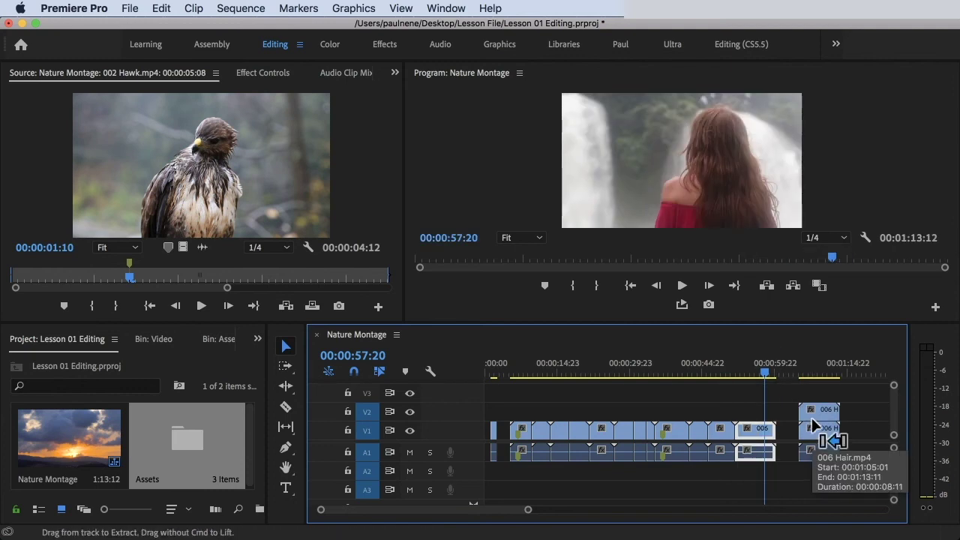
pyautogui.press('Delete')
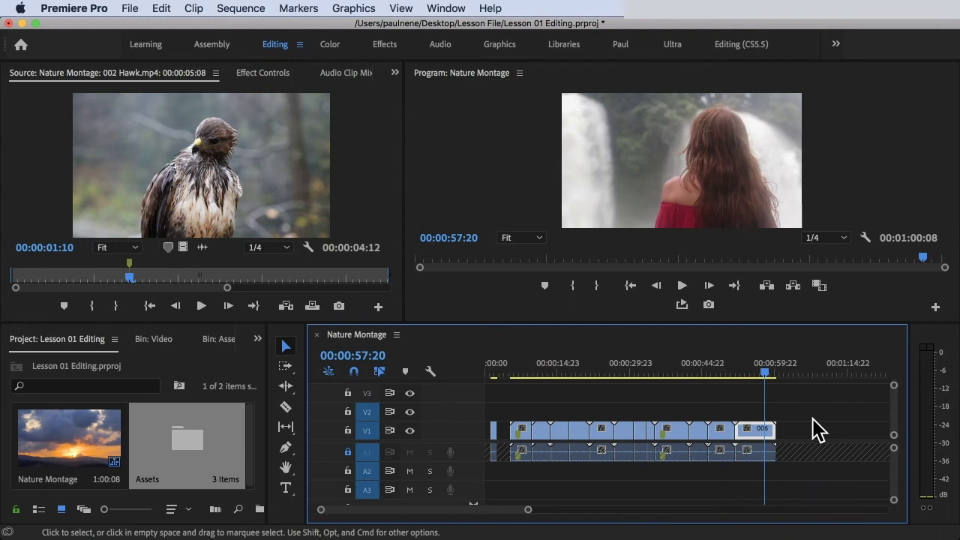
# Razor-cut the 005 clip on V1 and unlock the A1 audio track.
pyautogui.click(783, 405)
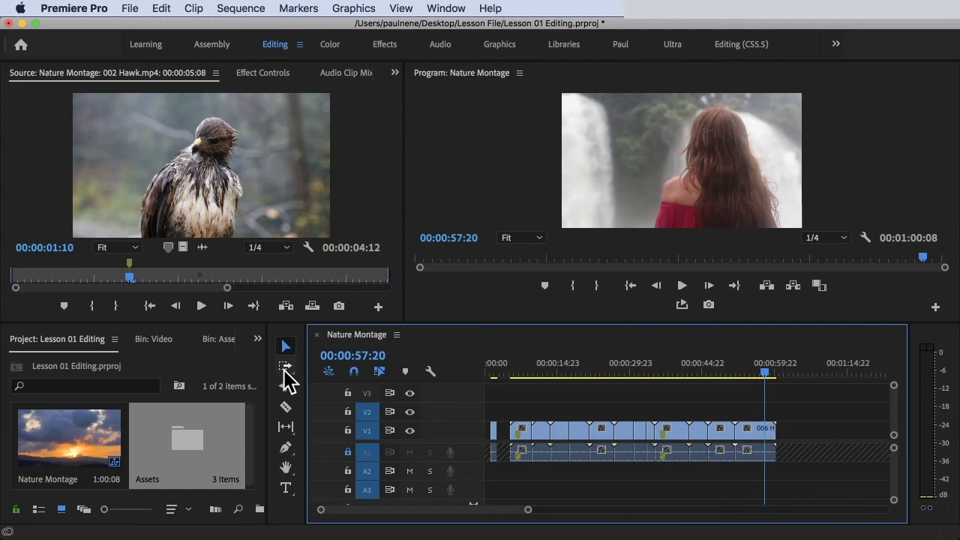
pyautogui.click(286, 406)
pyautogui.click(752, 435)
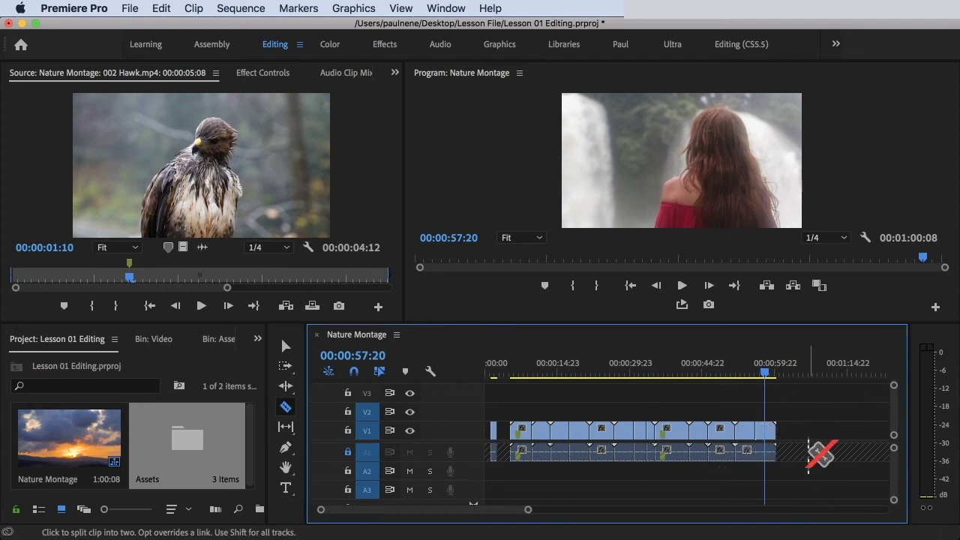
pyautogui.press('Up')
pyautogui.click(347, 452)
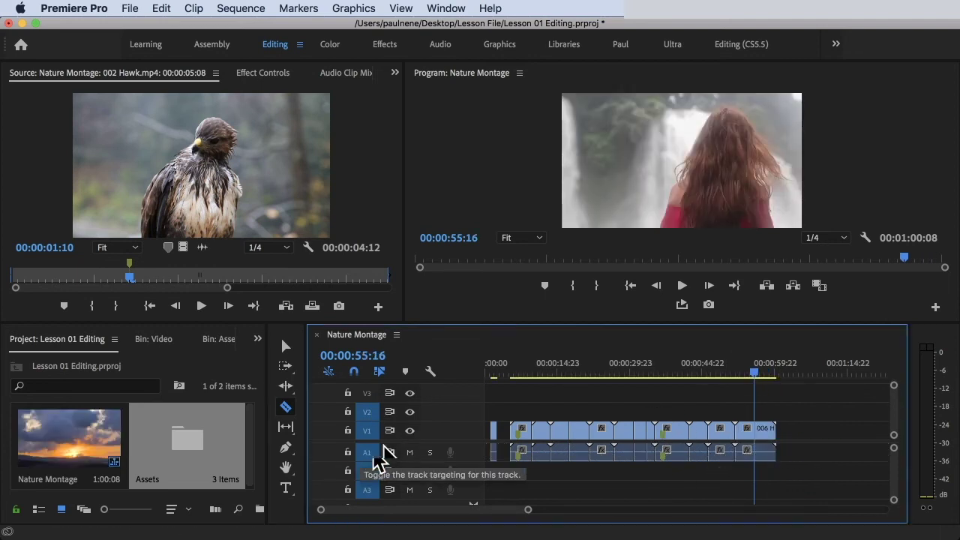
# Lift the short cut section onto V2 near 0:53, leaving a gap on V1.
pyautogui.press('v')
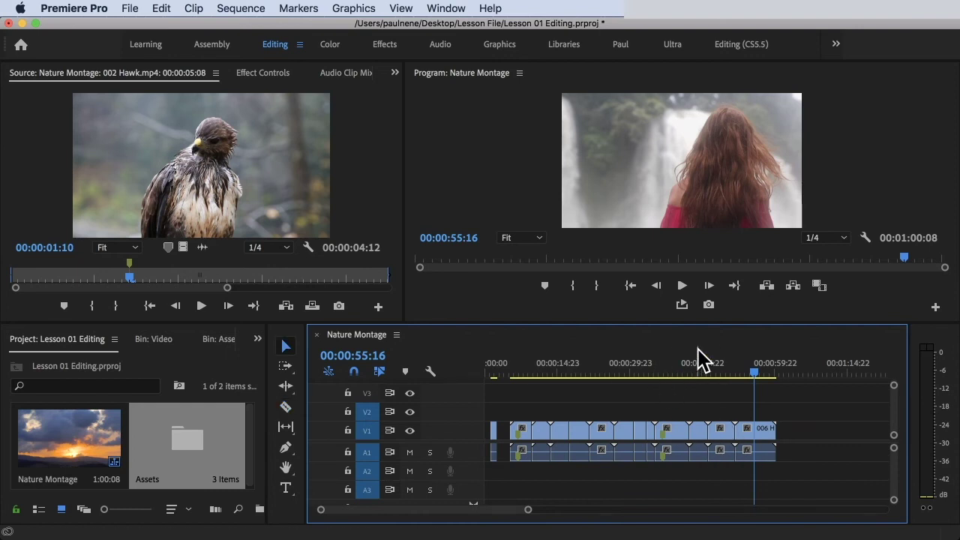
pyautogui.click(723, 437)
pyautogui.moveTo(723, 442); pyautogui.dragTo(746, 412)
pyautogui.moveTo(754, 361); pyautogui.dragTo(745, 360)
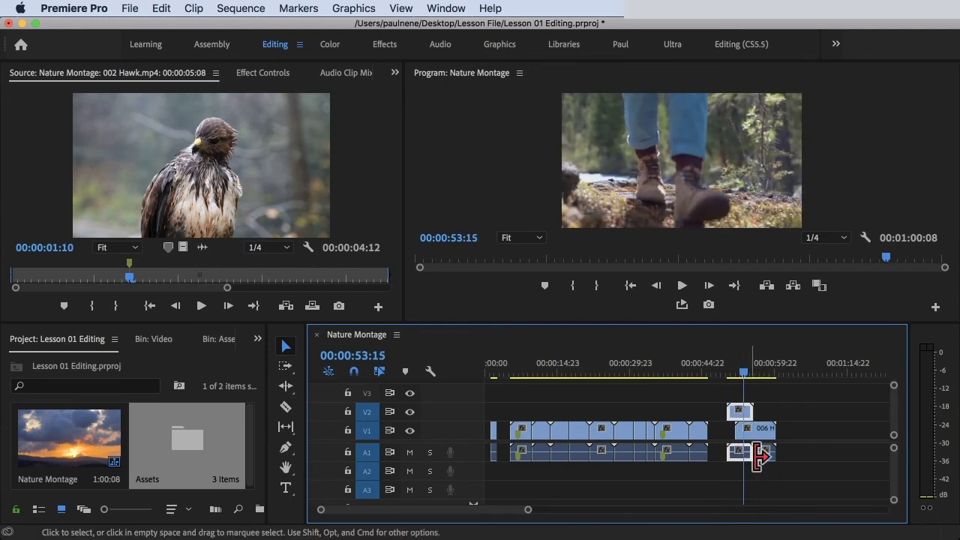
pyautogui.click(789, 421)
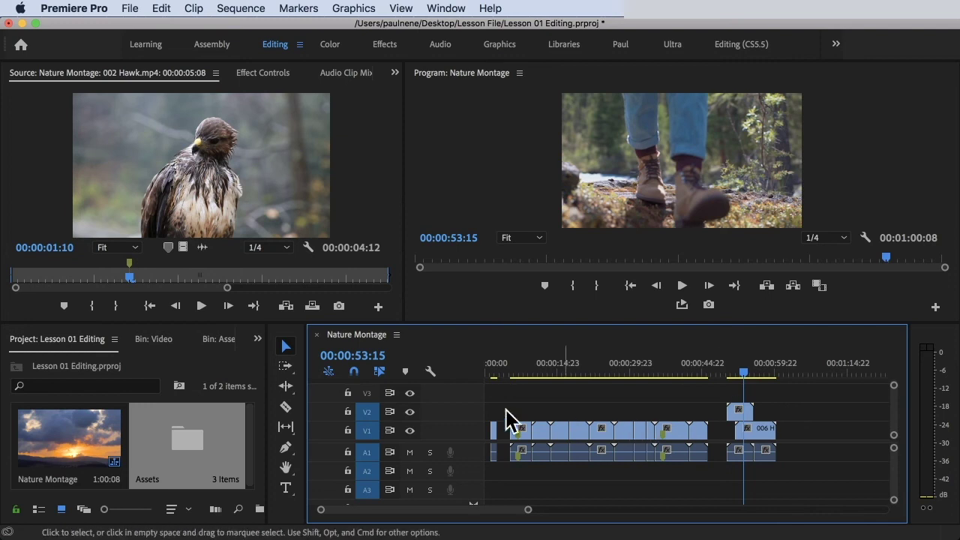
pyautogui.click(288, 406)
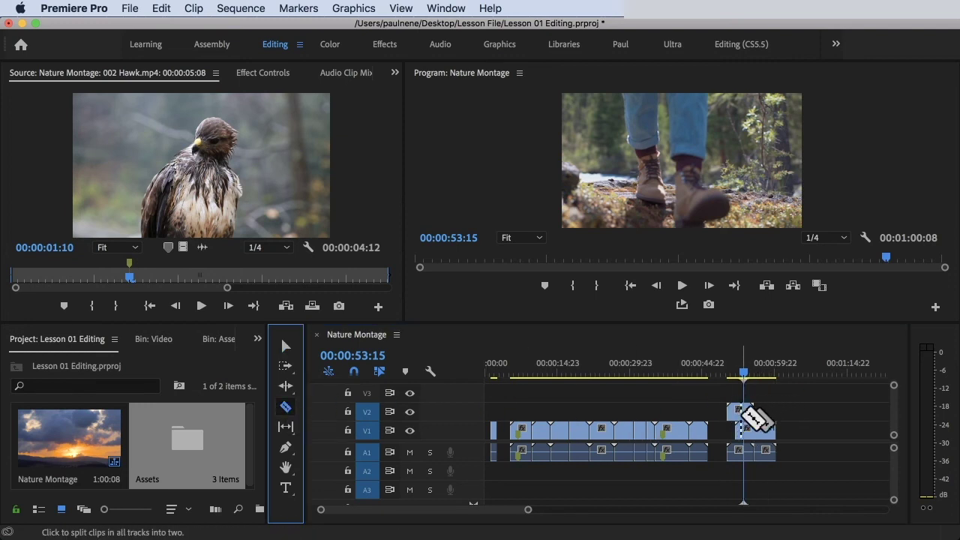
# Split the V2 clip at the playhead with the Razor, then undo the edits.
pyautogui.keyDown('shift'); pyautogui.click(746, 413); pyautogui.keyUp('shift')
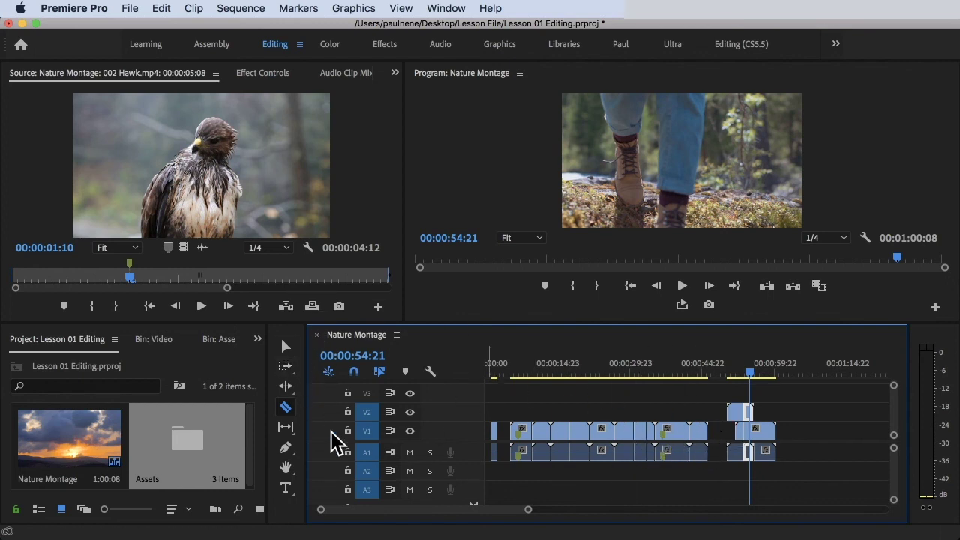
pyautogui.click(749, 411)
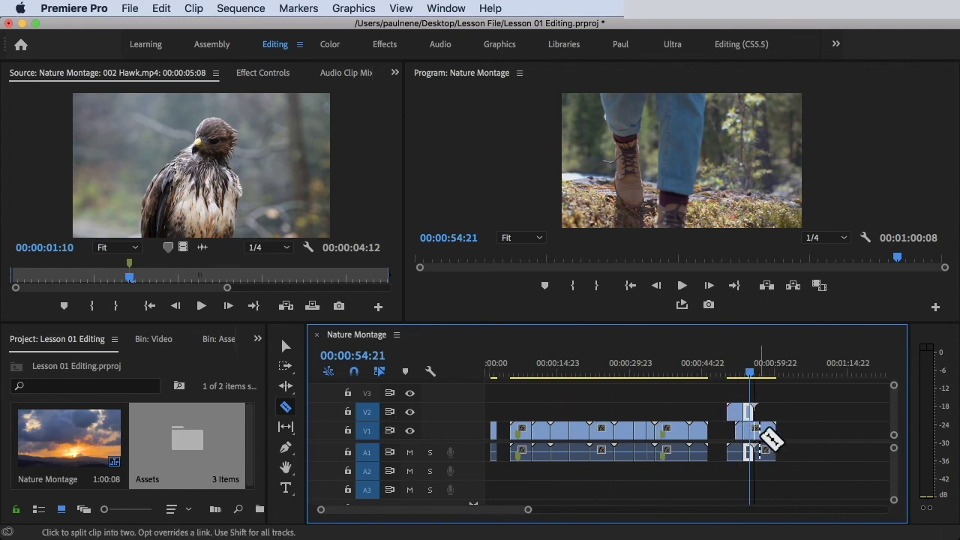
pyautogui.press('super+z')
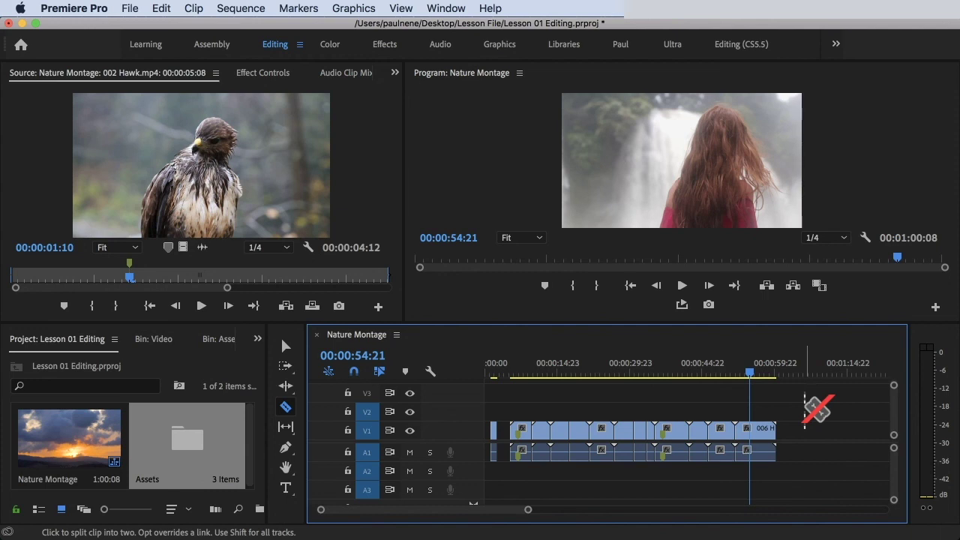